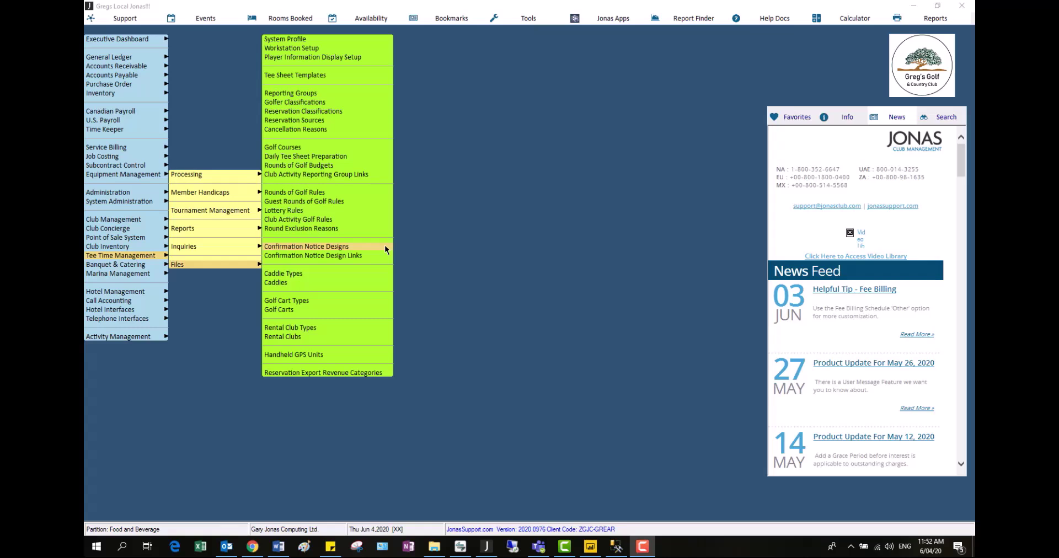
Load the DEFAULT design from the tee time Confirmation Notice Designs list
{"action": "left_click", "coordinate": [373, 247]}
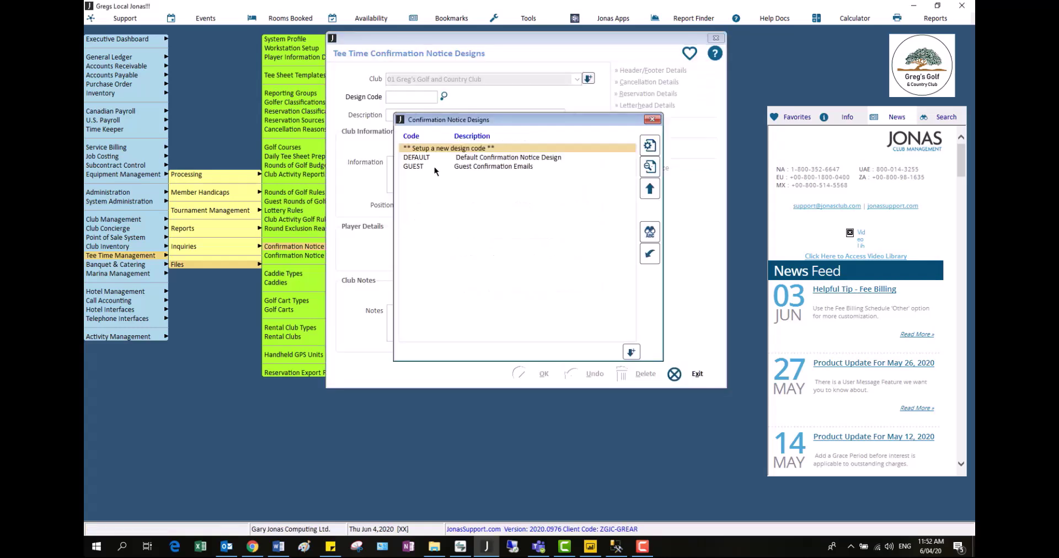
{"action": "double_click", "coordinate": [466, 158]}
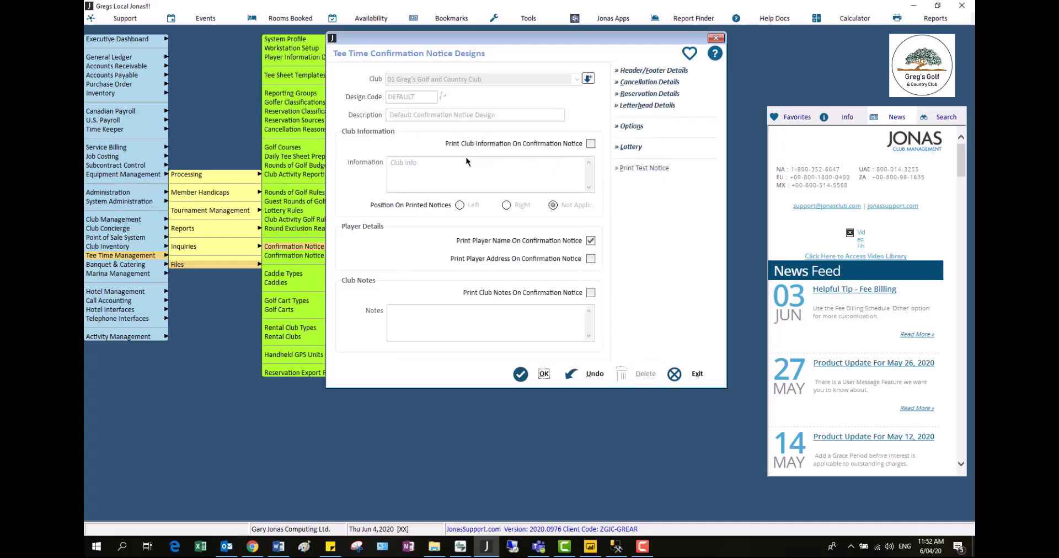
{"action": "left_click", "coordinate": [700, 76]}
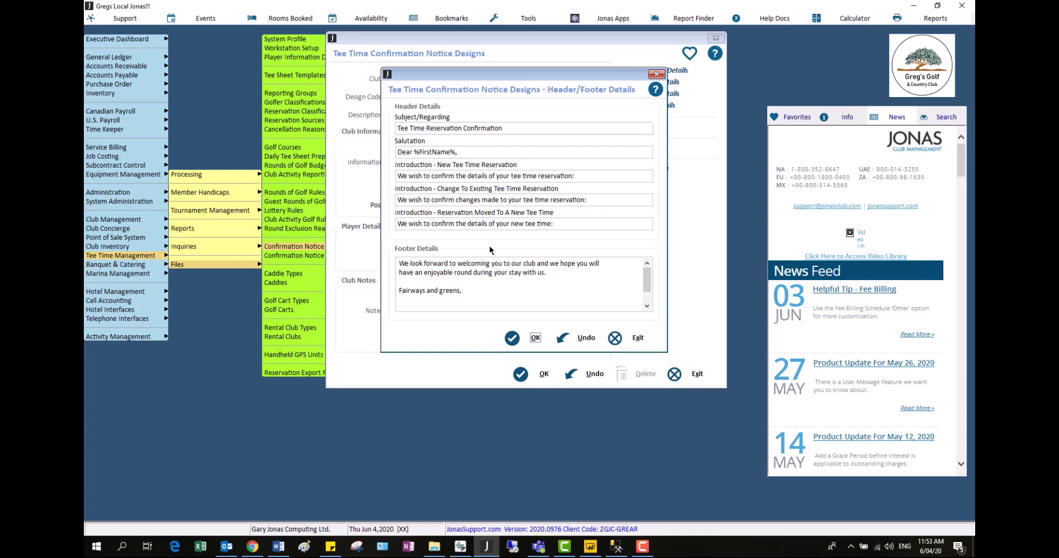
{"action": "left_click", "coordinate": [486, 291]}
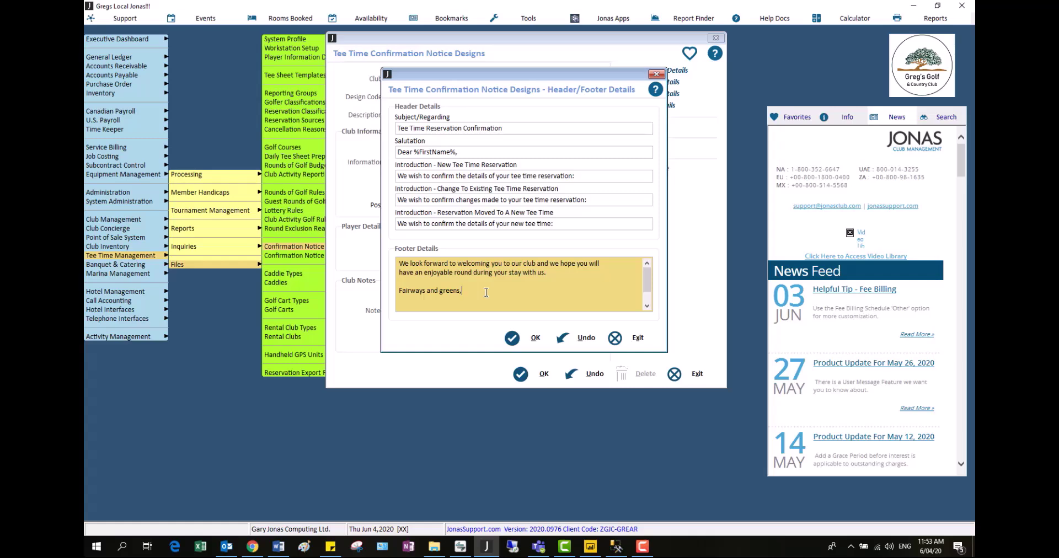
{"action": "left_click", "coordinate": [528, 343]}
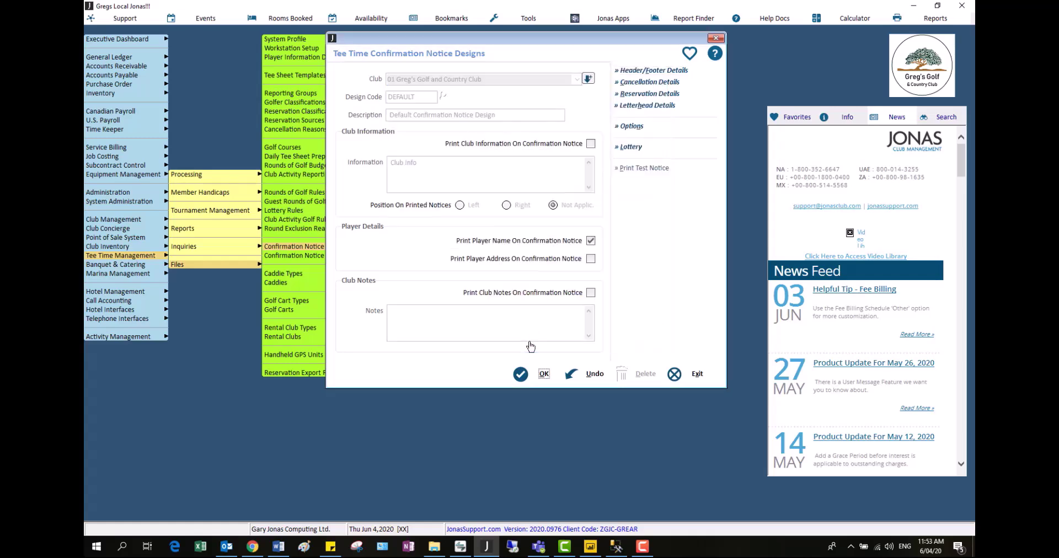
Review the DEFAULT design's cancellation email wording and close it unchanged
{"action": "left_click", "coordinate": [648, 83]}
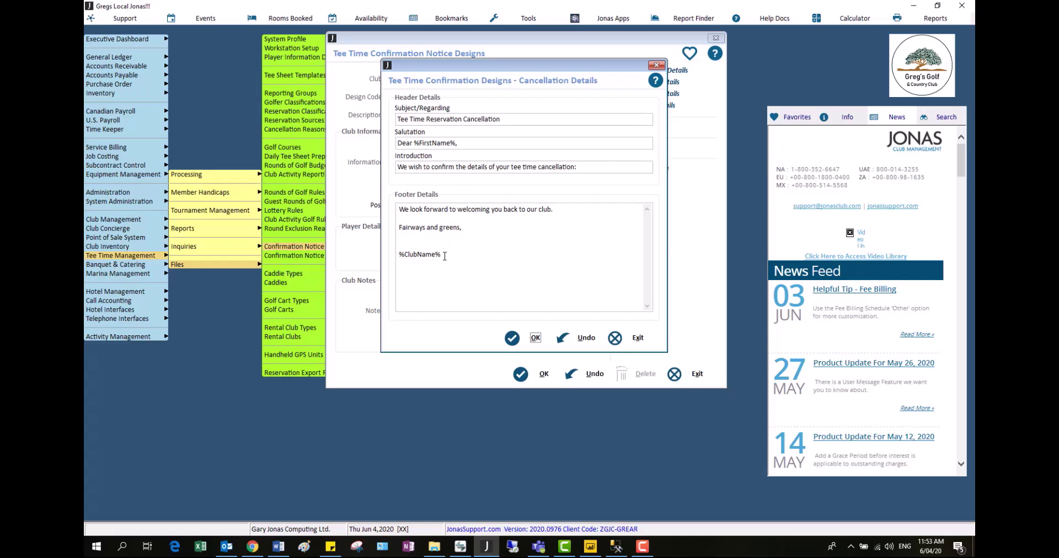
{"action": "left_click", "coordinate": [524, 341]}
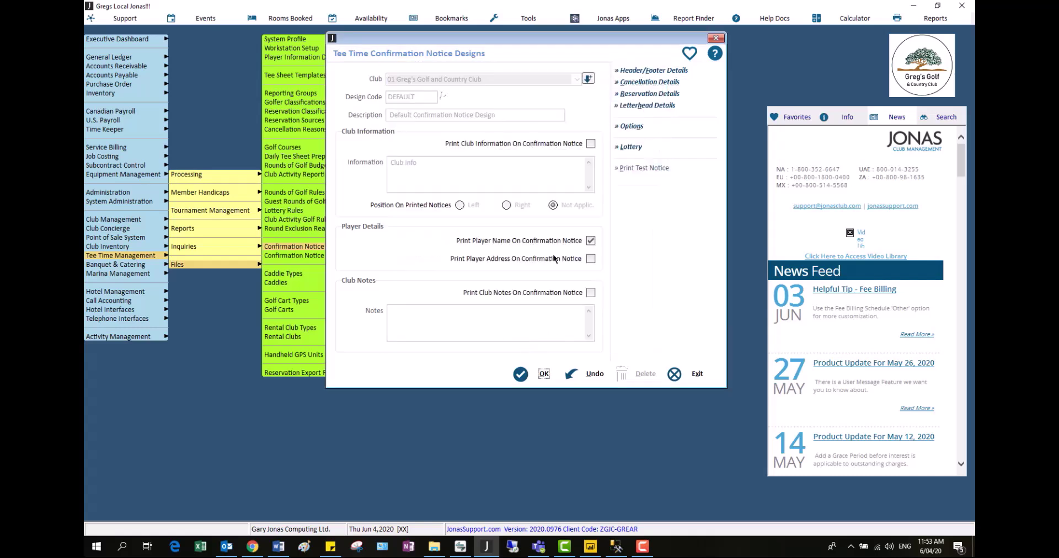
Review the Reservation Details checkboxes and accept them unchanged
{"action": "left_click", "coordinate": [637, 93]}
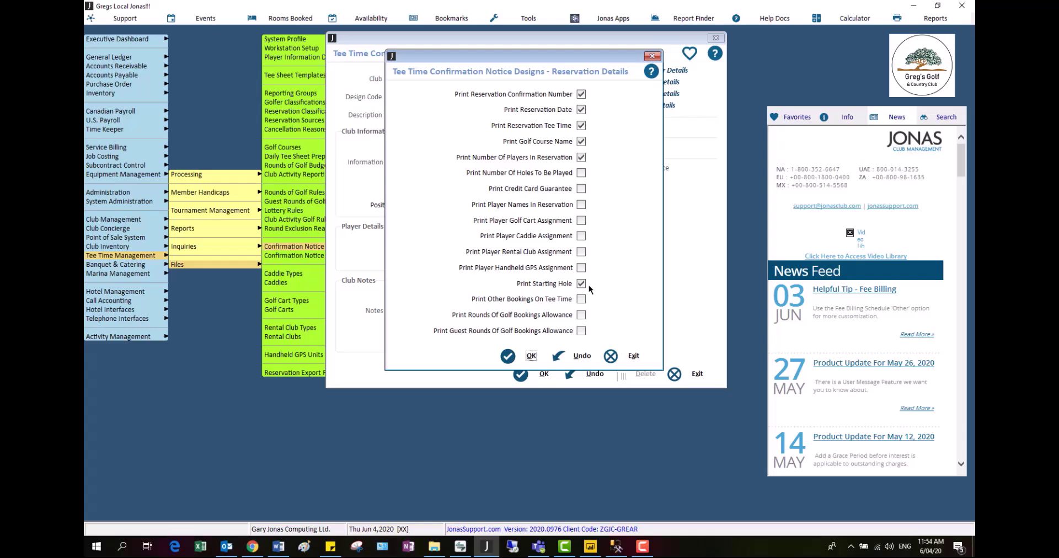
{"action": "left_click", "coordinate": [531, 355]}
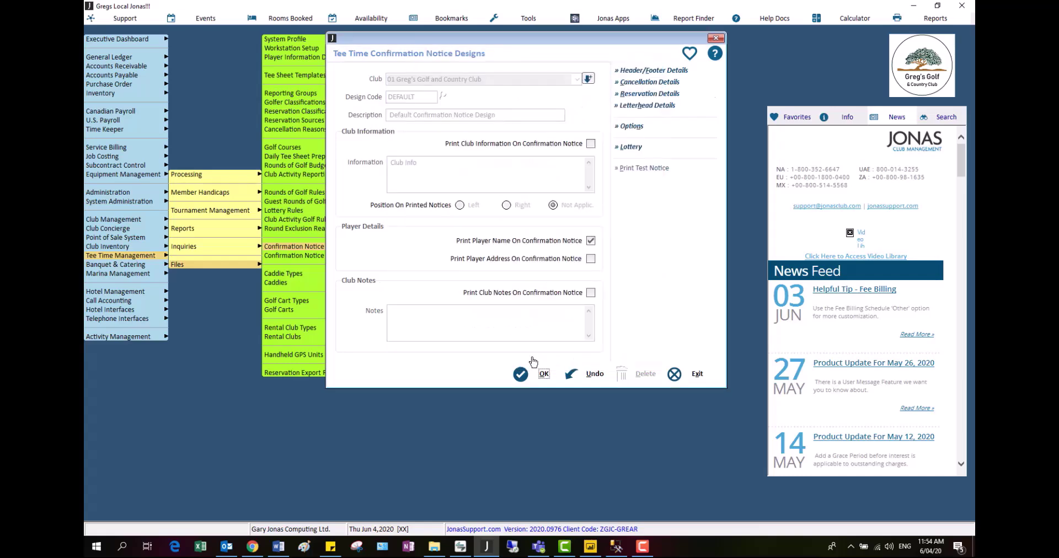
{"action": "left_click", "coordinate": [628, 108]}
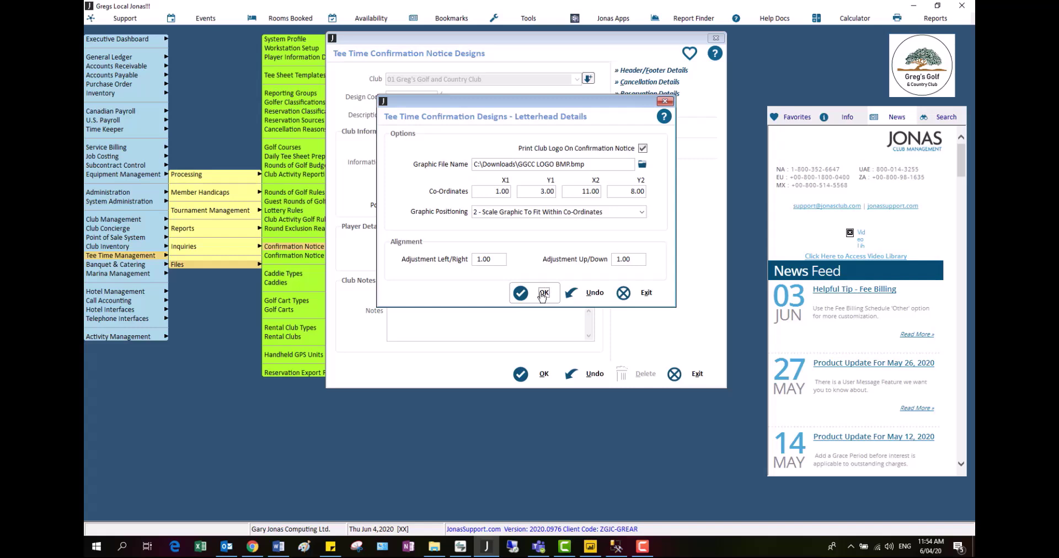
{"action": "left_click", "coordinate": [542, 295]}
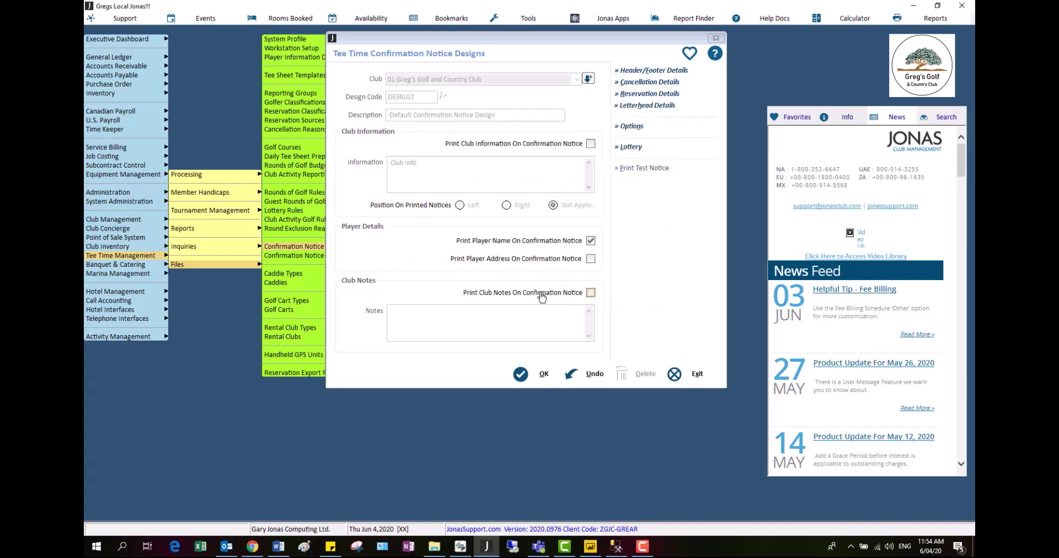
{"action": "left_click", "coordinate": [632, 127]}
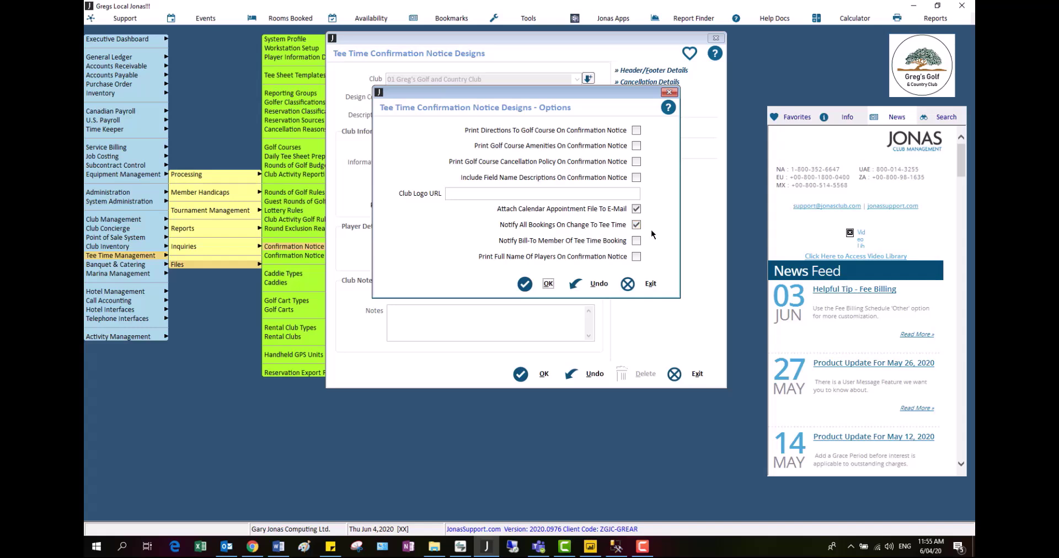
{"action": "left_click", "coordinate": [549, 284]}
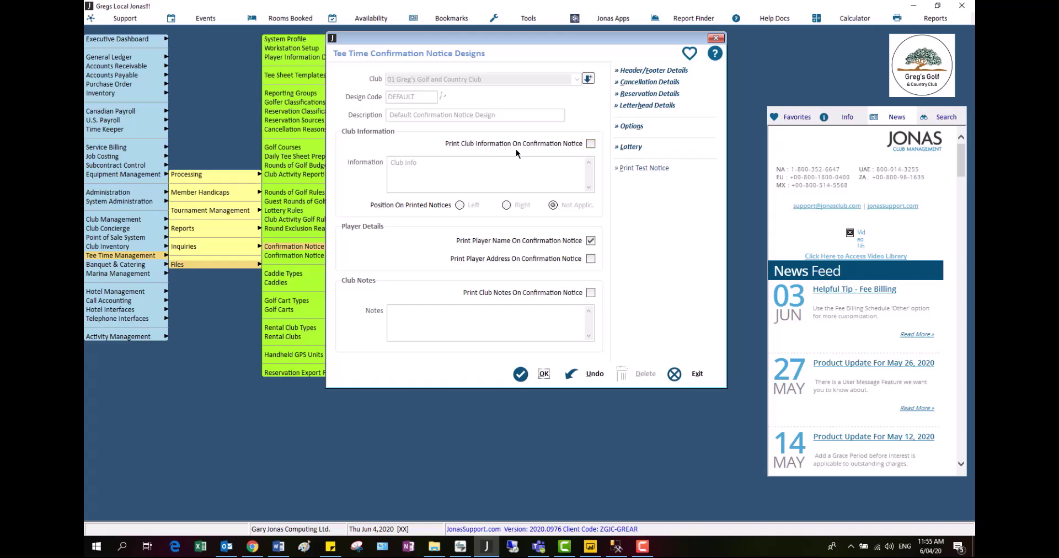
Leave Print Club Information off and turn on Print Club Notes On Confirmation Notice
{"action": "left_click", "coordinate": [591, 146]}
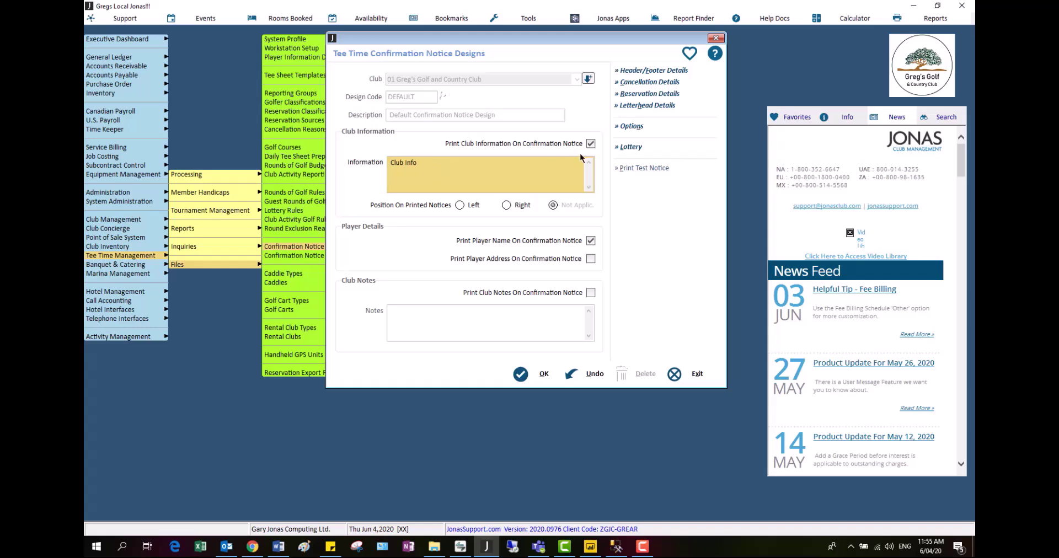
{"action": "left_click", "coordinate": [591, 144]}
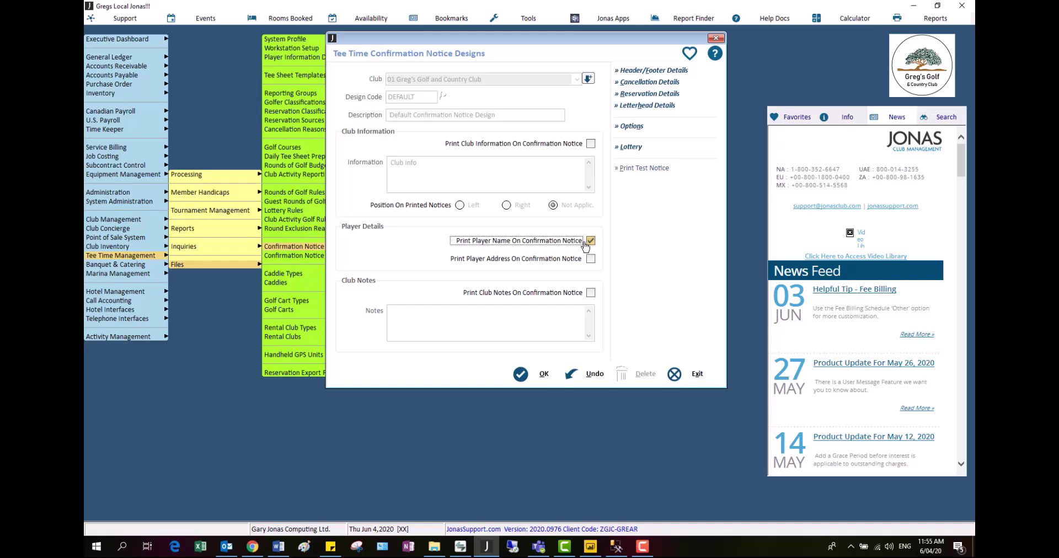
{"action": "left_click", "coordinate": [590, 293]}
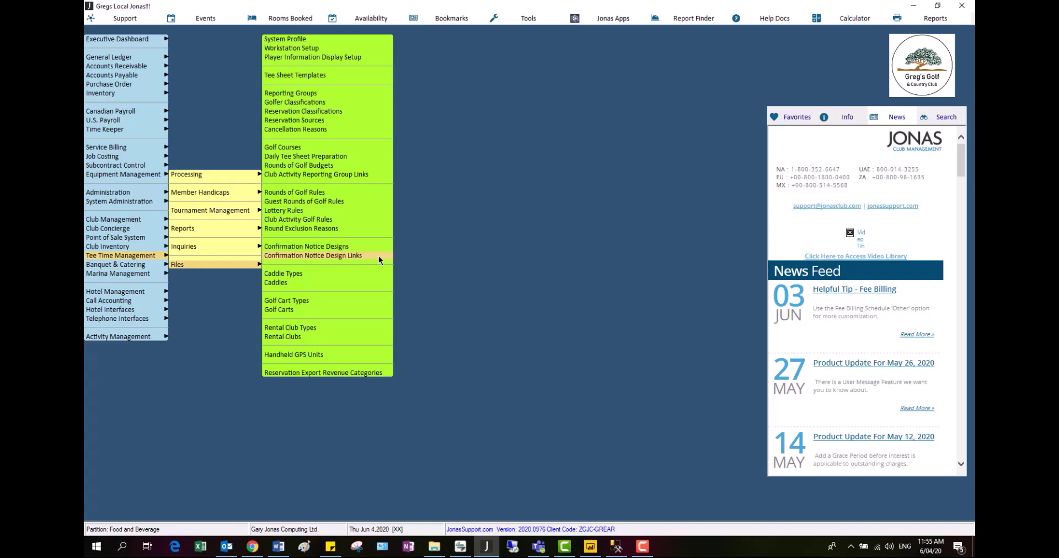
{"action": "left_click", "coordinate": [378, 256]}
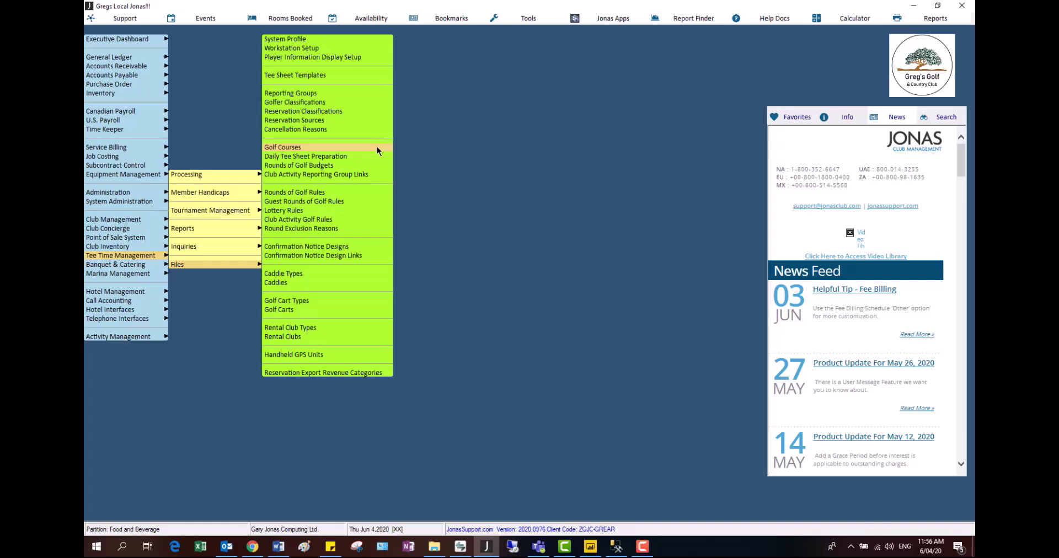
Open the GREG golf course record and view its Communications settings
{"action": "left_click", "coordinate": [377, 147]}
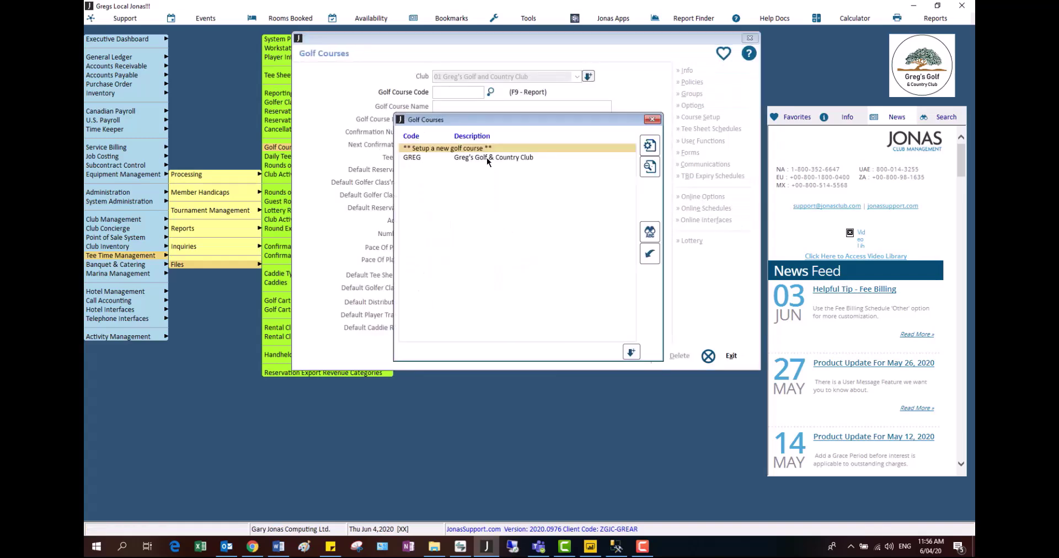
{"action": "double_click", "coordinate": [488, 157]}
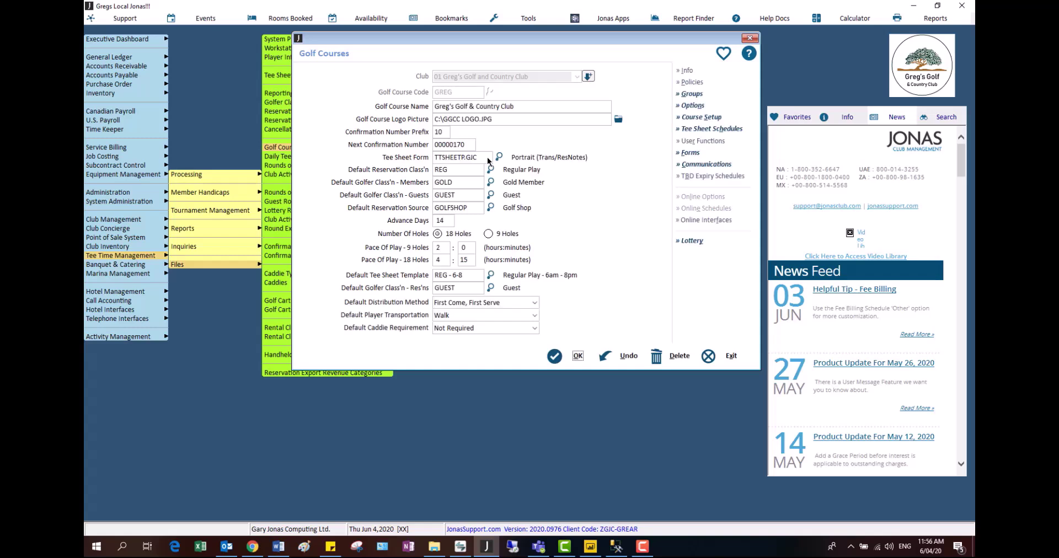
{"action": "left_click", "coordinate": [698, 166]}
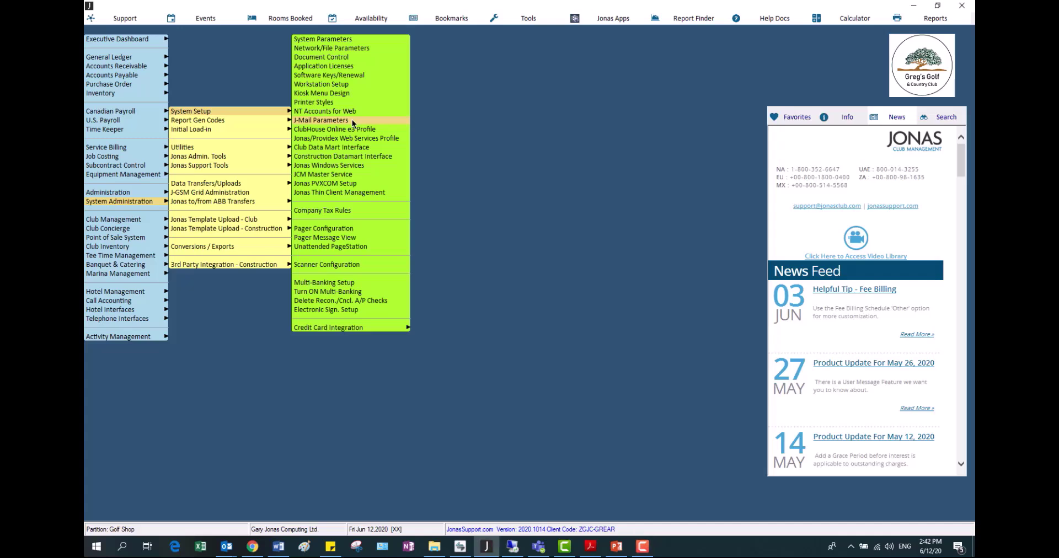
Load J-Mail parameters for Company 01, form type TC Tee Time Confirmation Notices
{"action": "left_click", "coordinate": [351, 119]}
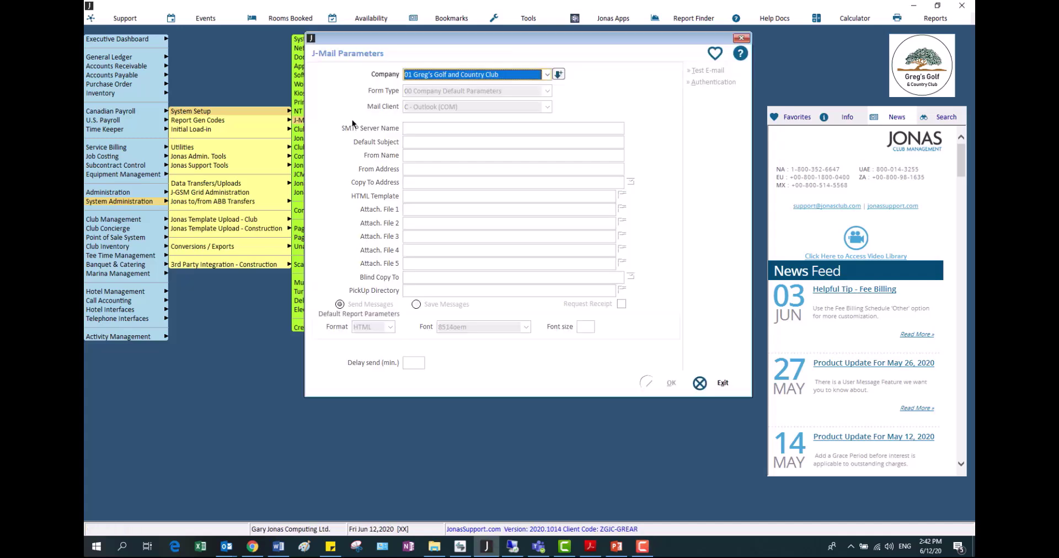
{"action": "left_click", "coordinate": [559, 76]}
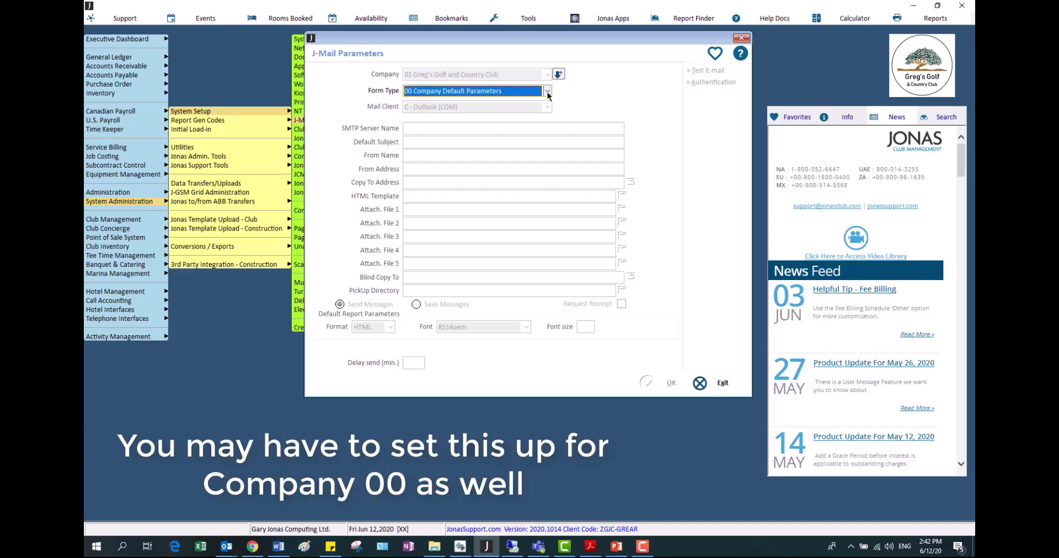
{"action": "left_click", "coordinate": [547, 91]}
{"action": "left_click_drag", "start_coordinate": [547, 102], "coordinate": [550, 168]}
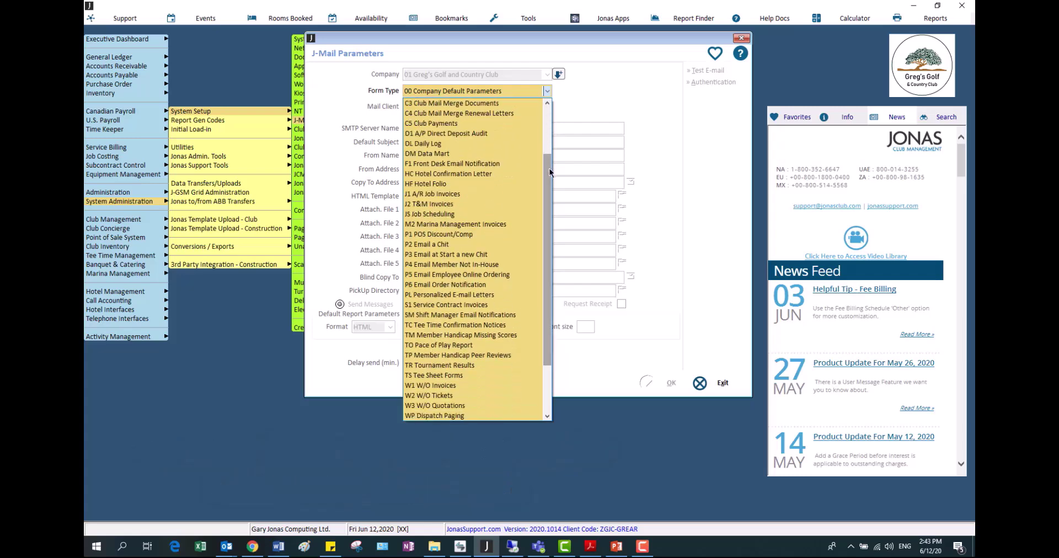
{"action": "left_click", "coordinate": [490, 326]}
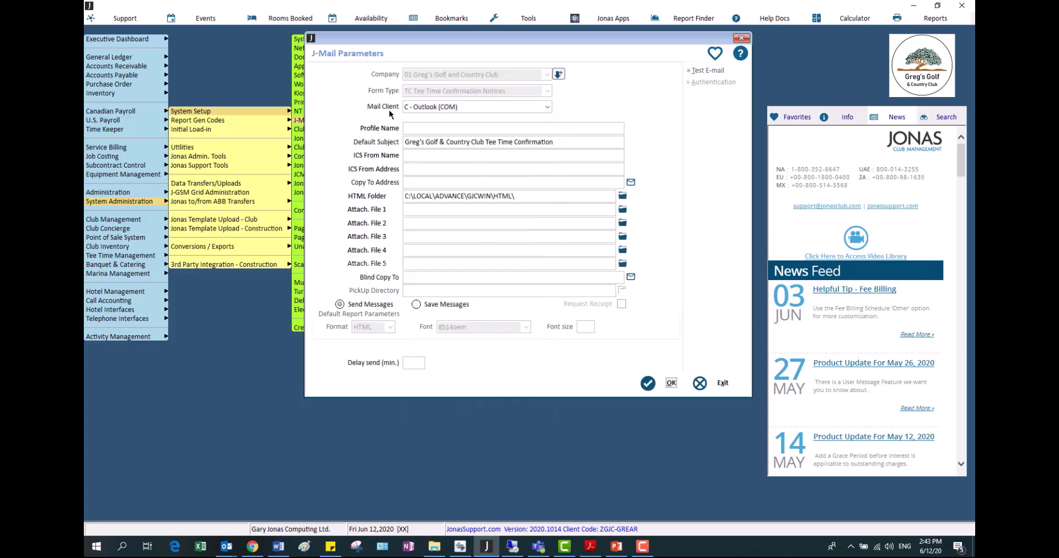
Set the mail client to K - SMTP with SSL/TLS, leaving server and From fields blank
{"action": "left_click", "coordinate": [548, 107]}
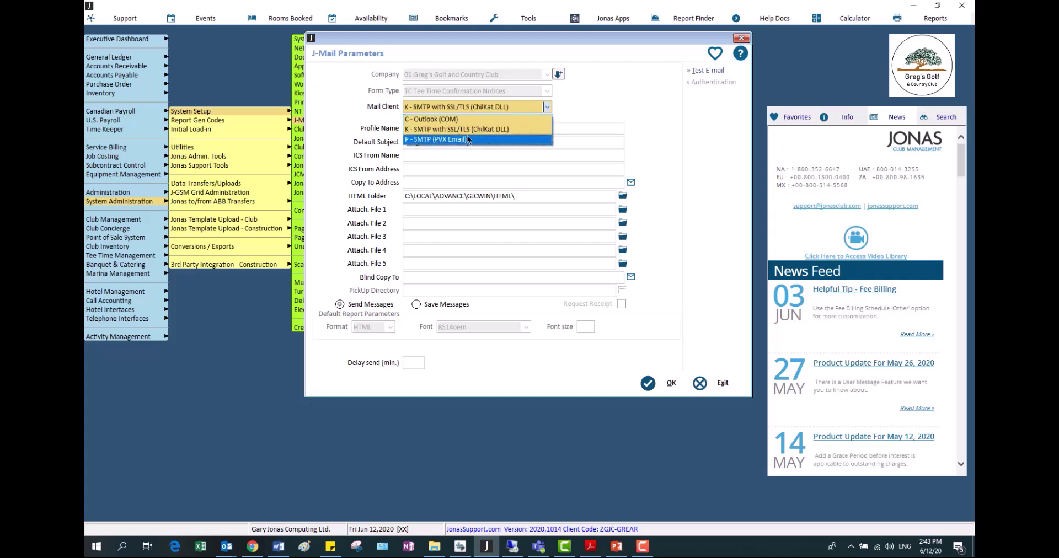
{"action": "left_click", "coordinate": [519, 130]}
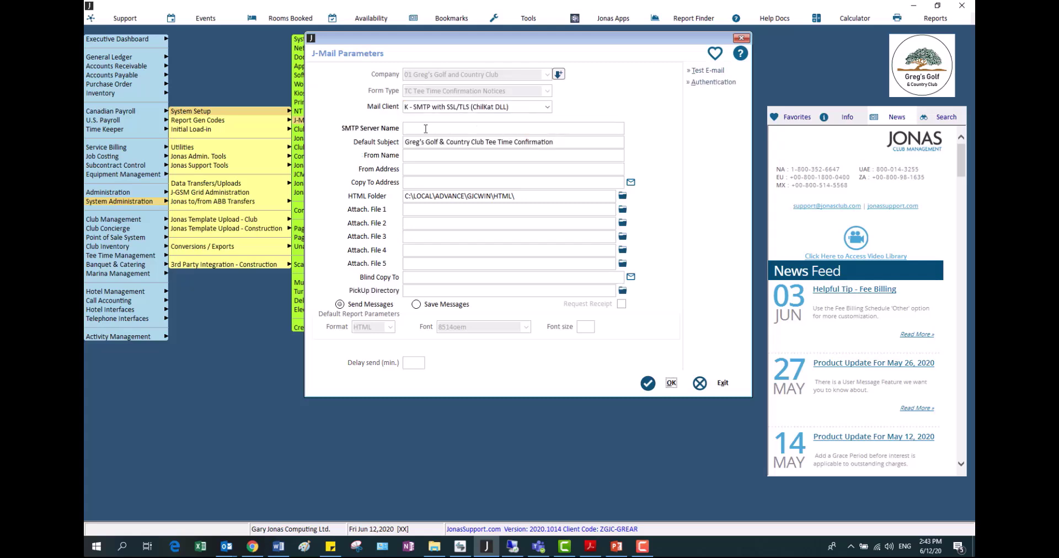
{"action": "left_click", "coordinate": [425, 129]}
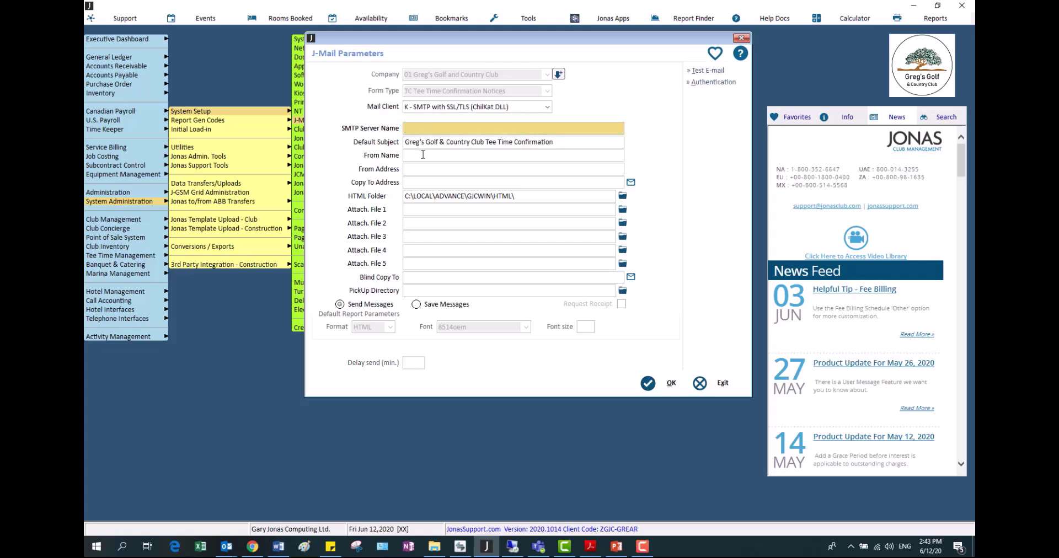
{"action": "left_click", "coordinate": [423, 155]}
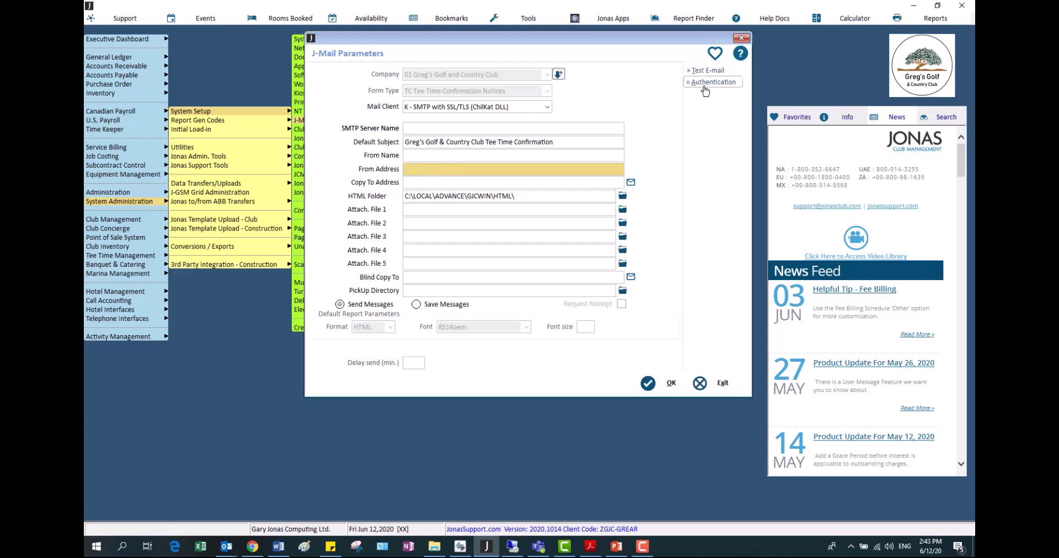
Show the SMTP Authentication settings and place the cursor in Outgoing Mail Port
{"action": "left_click", "coordinate": [705, 83]}
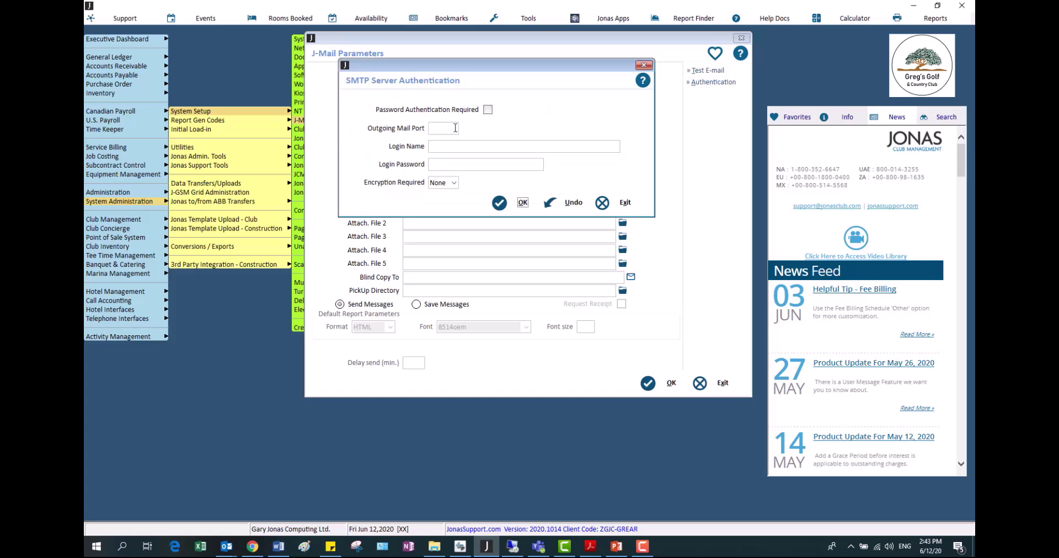
{"action": "left_click", "coordinate": [457, 128]}
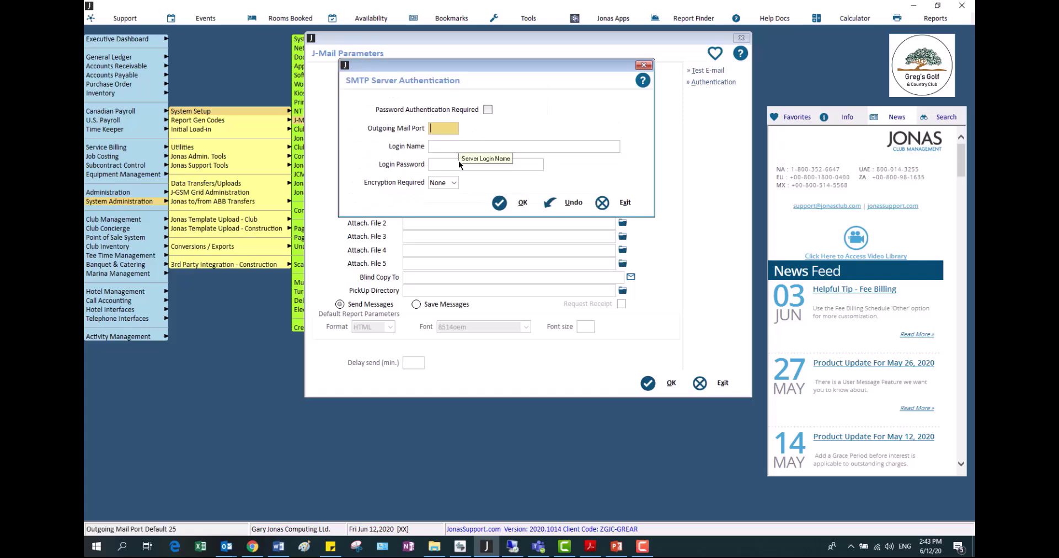